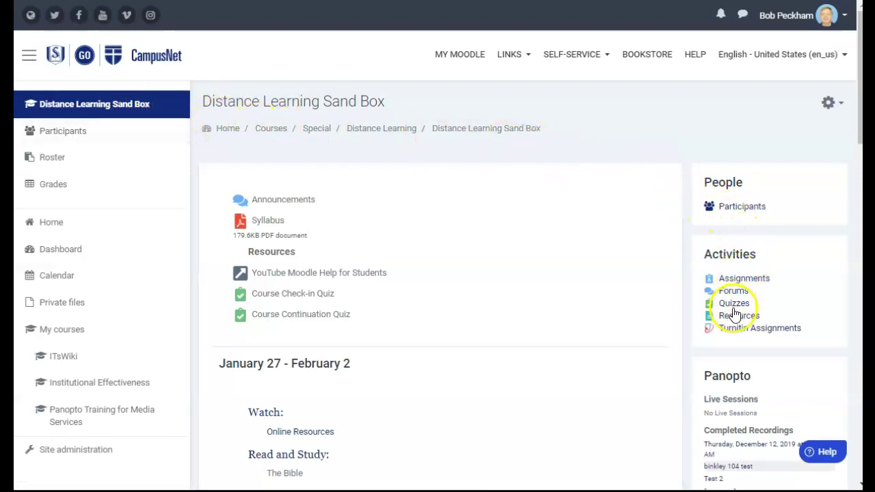
Open the Turnitin Assignments list for the Distance Learning Sand Box course.
{"action": "left_click", "coordinate": [733, 332]}
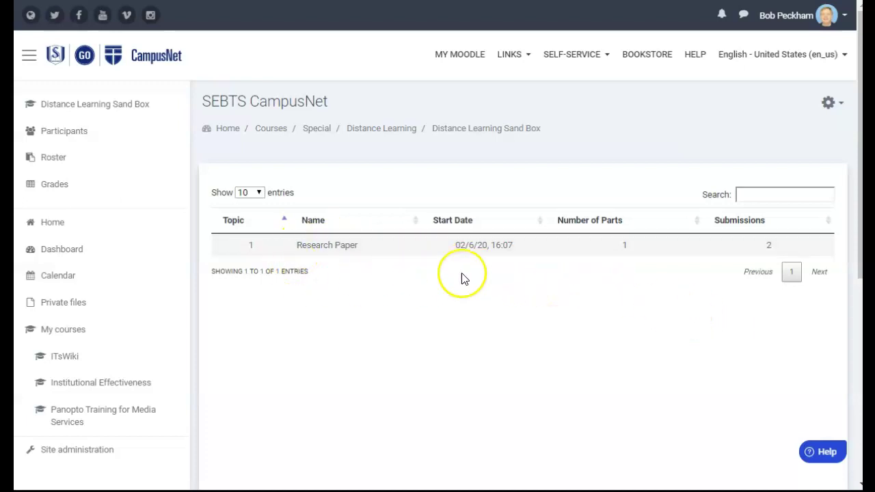
Open the Research Paper inbox, leaving Part 1's 17 May 2020 due date unchanged.
{"action": "left_click", "coordinate": [337, 247]}
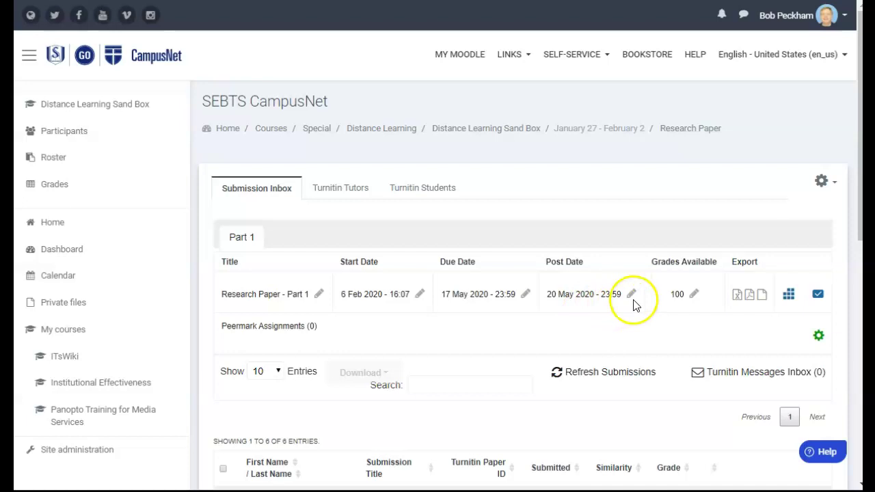
{"action": "left_click", "coordinate": [523, 298]}
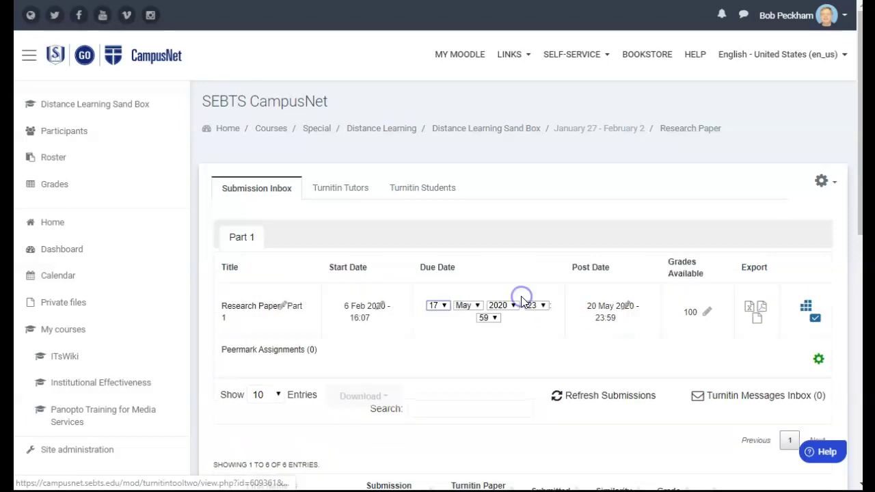
{"action": "left_click", "coordinate": [501, 352]}
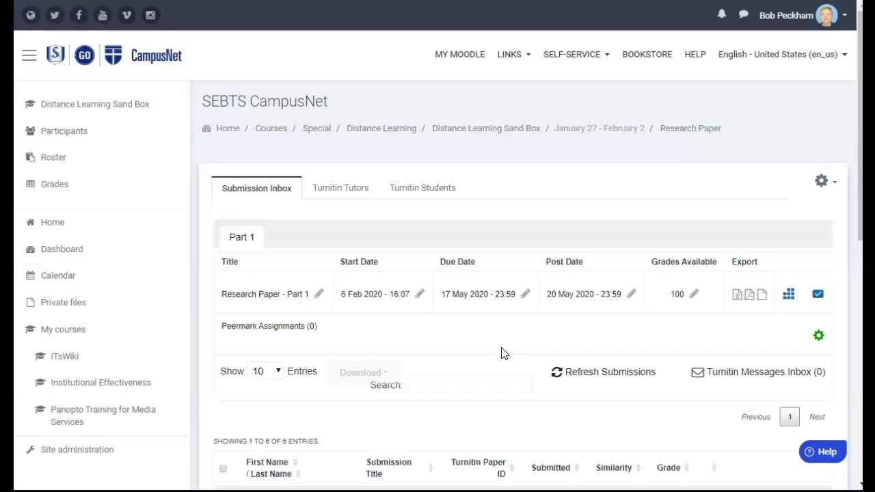
Scroll down the Submission Inbox to the student submissions at 61% and 0% similarity.
{"action": "scroll", "coordinate": [501, 353], "scroll_direction": "down", "scroll_amount": 3}
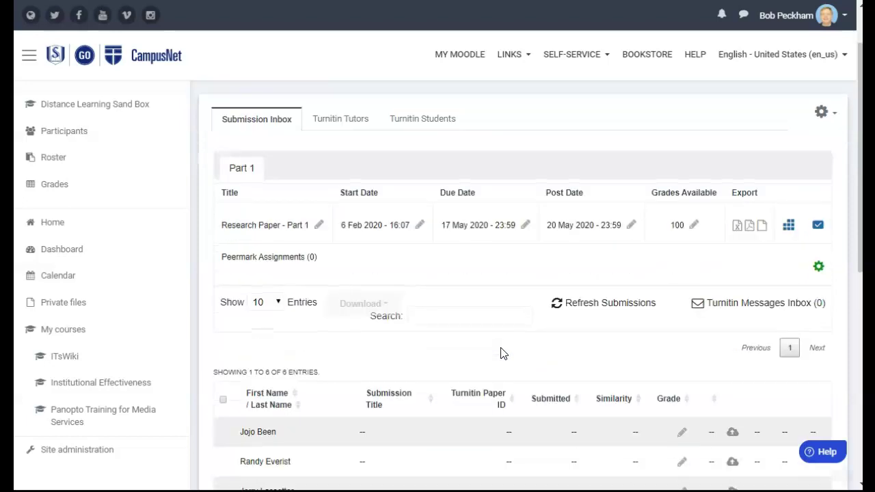
{"action": "scroll", "coordinate": [501, 353], "scroll_direction": "down", "scroll_amount": 2}
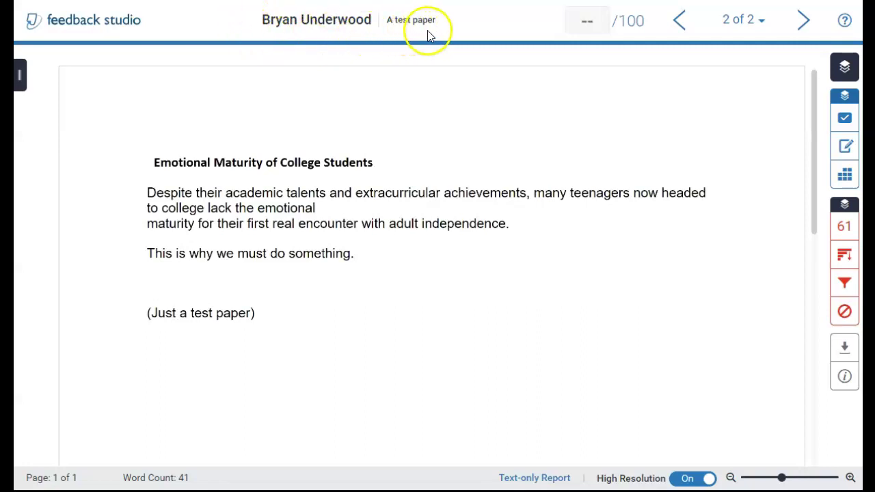
Switch between the two submissions, return to 'A test paper' (2 of 2), and dismiss help.
{"action": "left_click", "coordinate": [679, 22]}
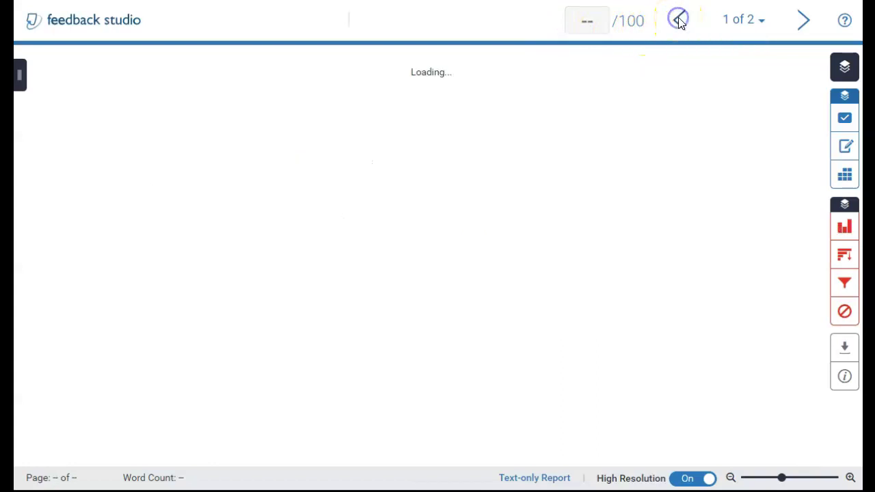
{"action": "left_click", "coordinate": [802, 21]}
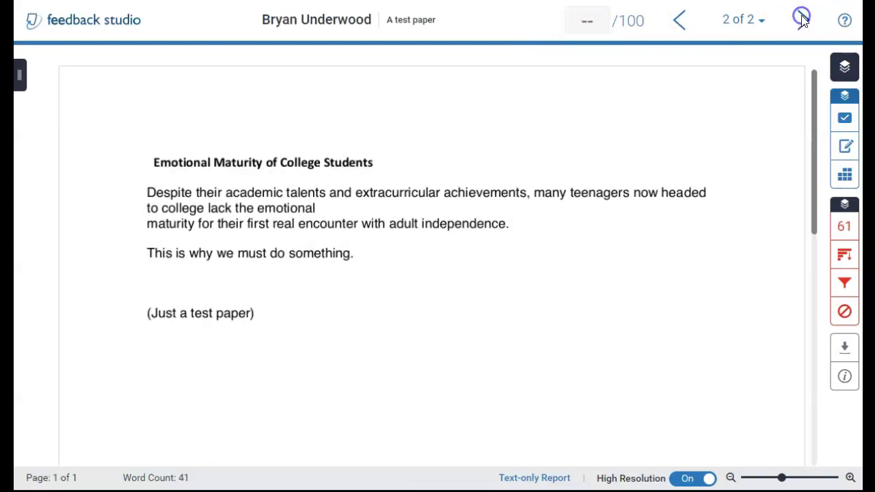
{"action": "left_click", "coordinate": [762, 20]}
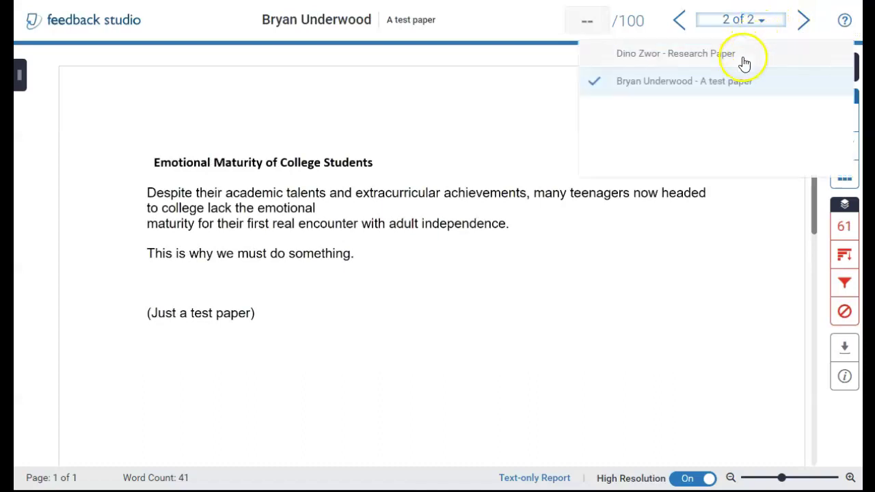
{"action": "left_click", "coordinate": [697, 139]}
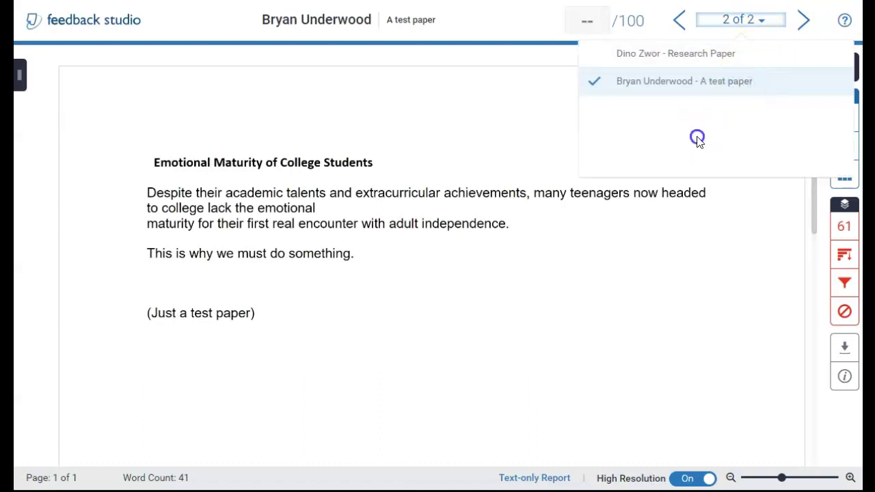
{"action": "left_click", "coordinate": [802, 22]}
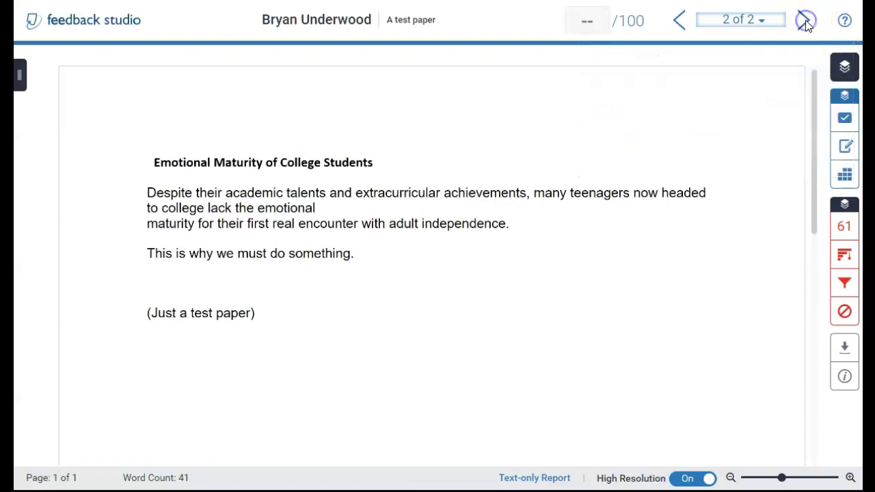
{"action": "left_click", "coordinate": [845, 22]}
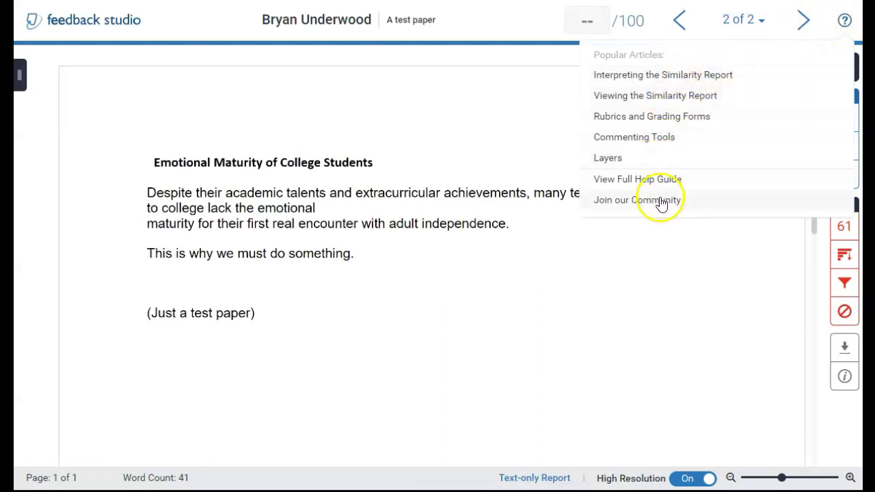
{"action": "left_click", "coordinate": [652, 278]}
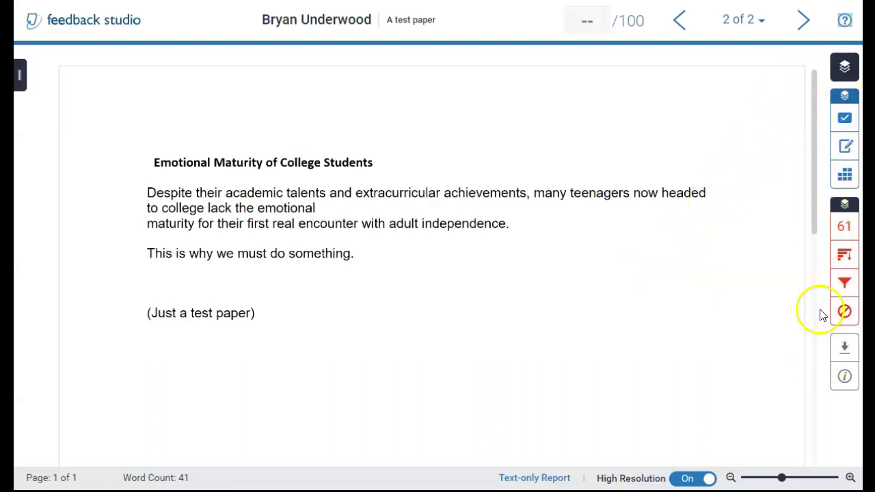
Attach the Vague QuickMark to the sentence 'This is why we must do something.'.
{"action": "left_click", "coordinate": [845, 61]}
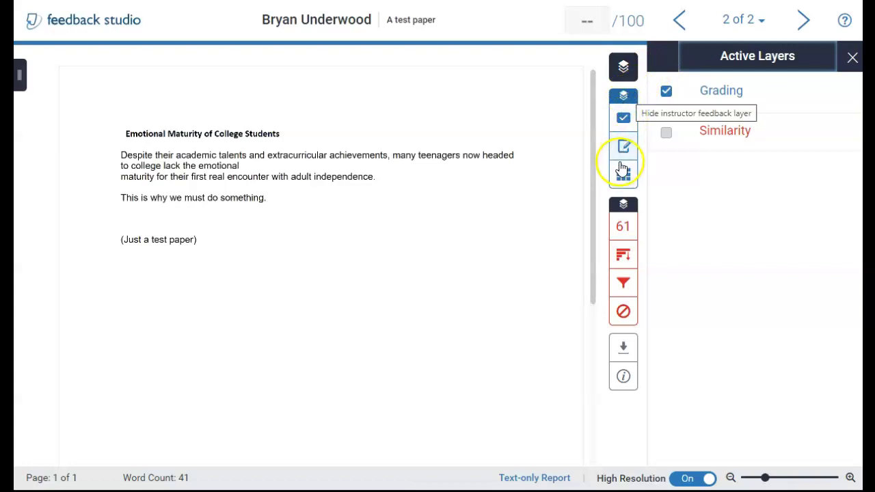
{"action": "left_click", "coordinate": [624, 119]}
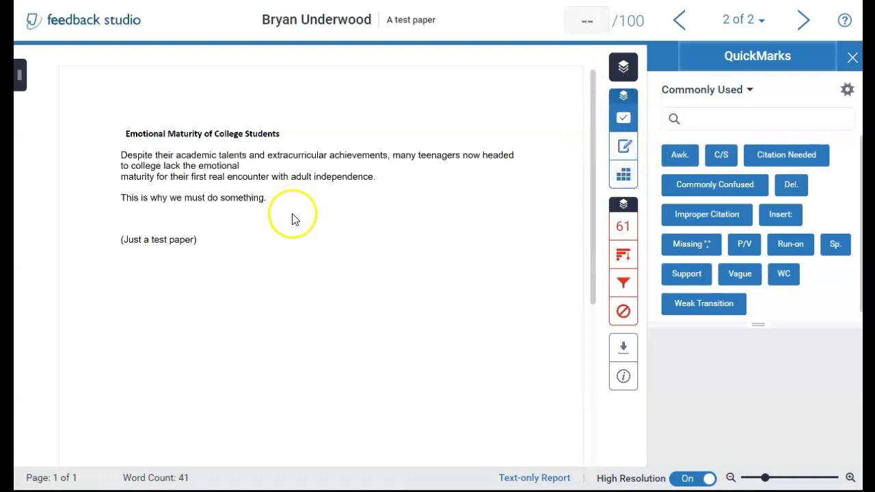
{"action": "left_click_drag", "start_coordinate": [121, 198], "coordinate": [328, 199]}
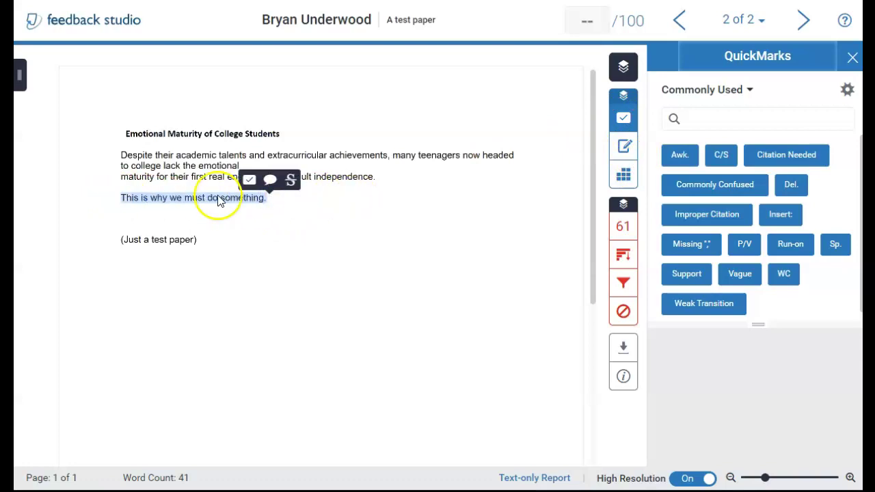
{"action": "left_click", "coordinate": [249, 181]}
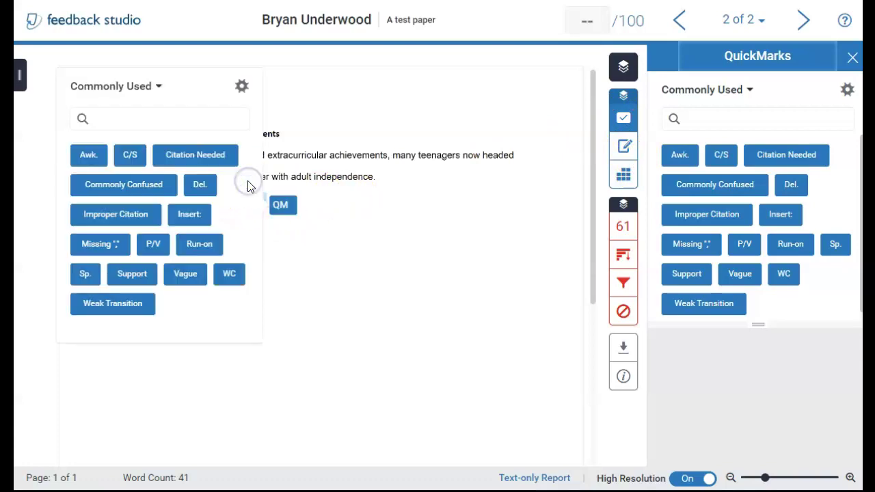
{"action": "left_click", "coordinate": [186, 274]}
{"action": "scroll", "coordinate": [266, 243], "scroll_direction": "down", "scroll_amount": 2}
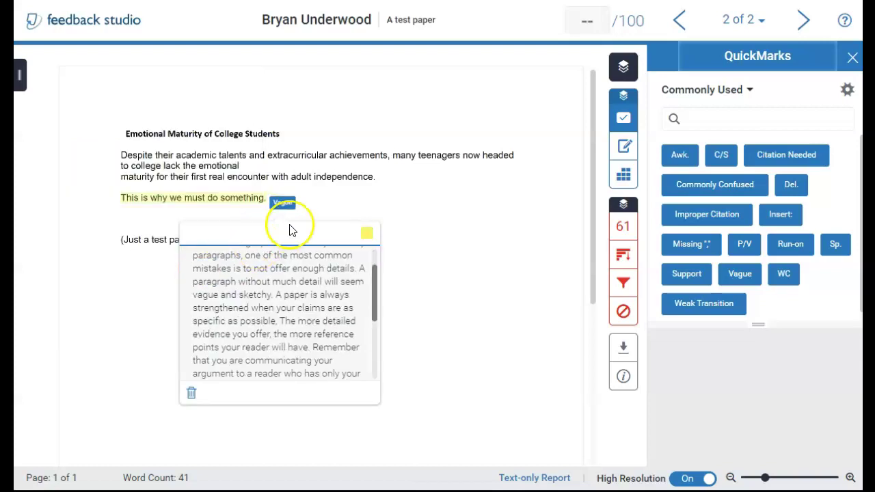
{"action": "left_click", "coordinate": [423, 195]}
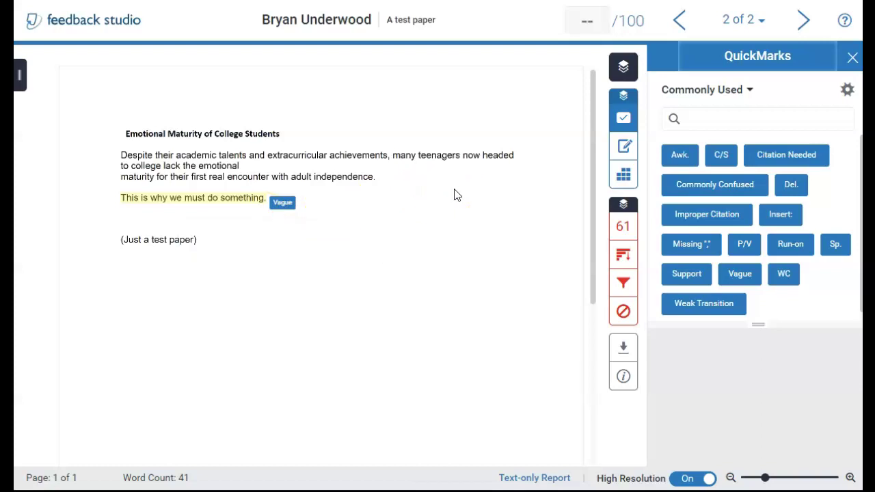
Add the summary text comment 'Needs work.' and check the Rubric panel, which shows none.
{"action": "left_click", "coordinate": [624, 147]}
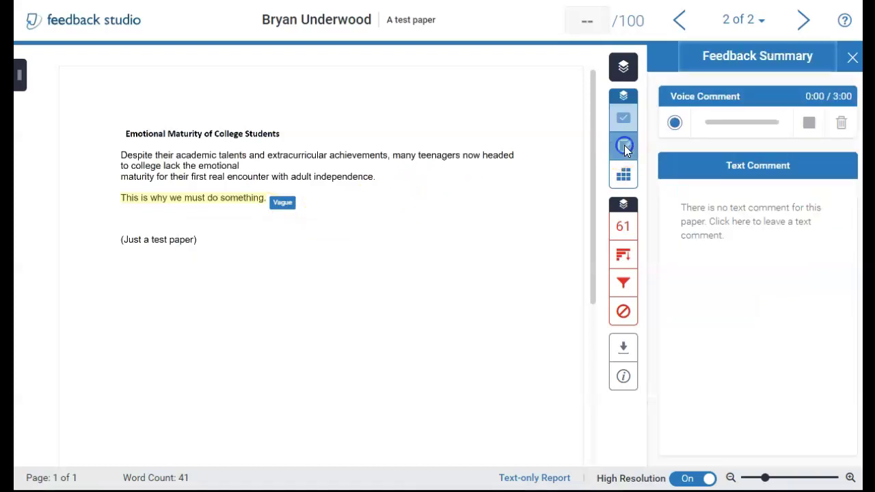
{"action": "left_click", "coordinate": [703, 215]}
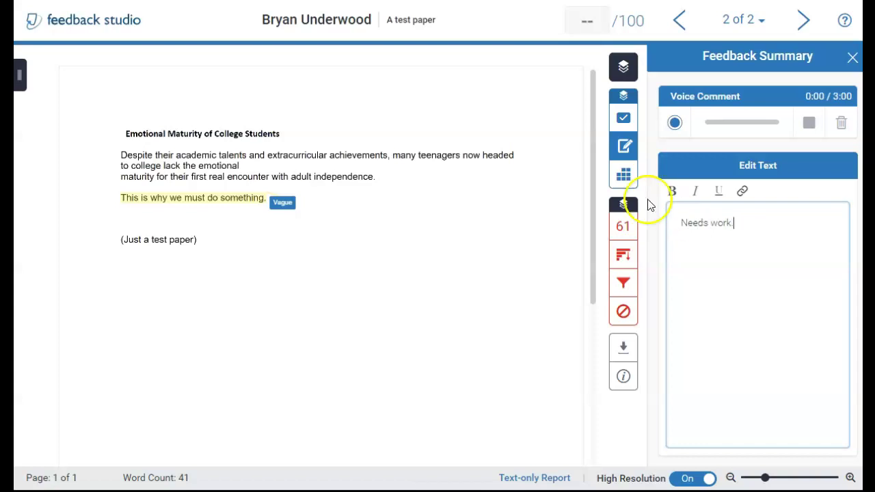
{"action": "left_click", "coordinate": [582, 167]}
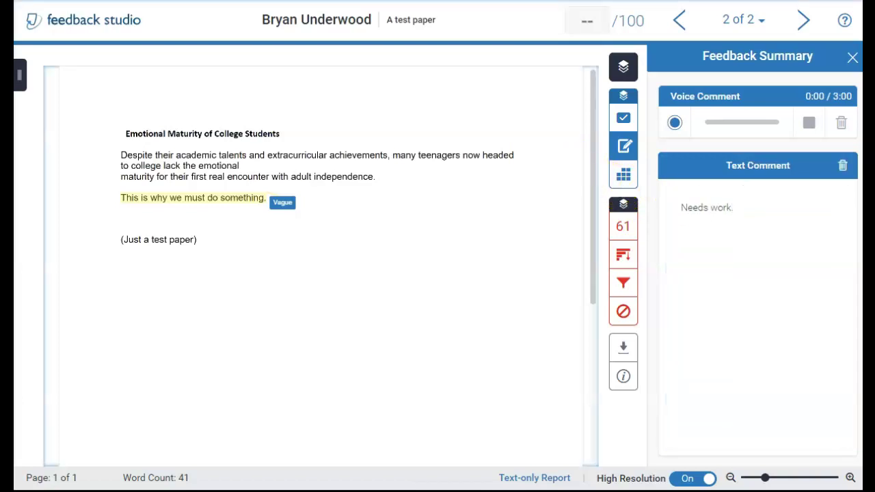
{"action": "left_click", "coordinate": [623, 174]}
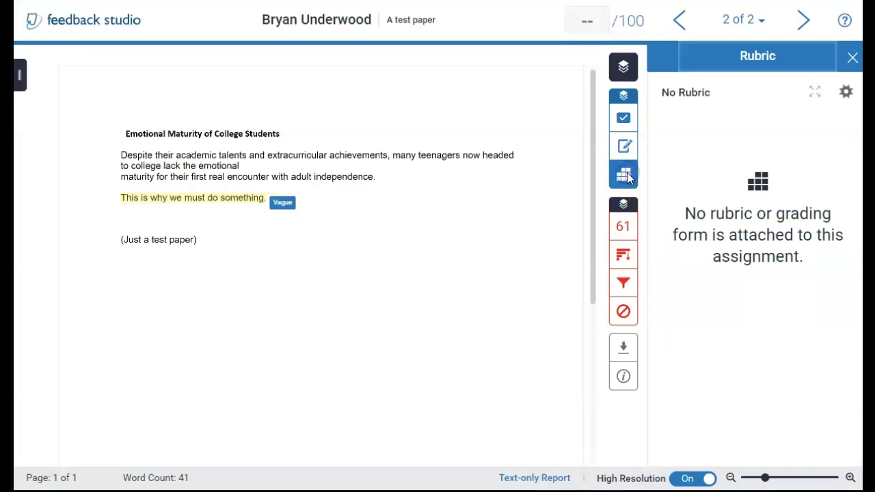
Look at the rubric manager's options, then close it without attaching any rubric.
{"action": "left_click", "coordinate": [844, 92]}
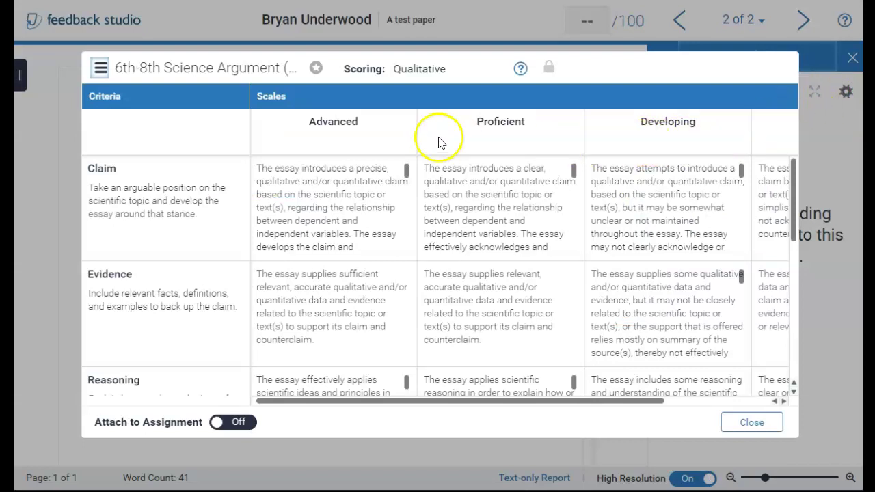
{"action": "left_click", "coordinate": [100, 67]}
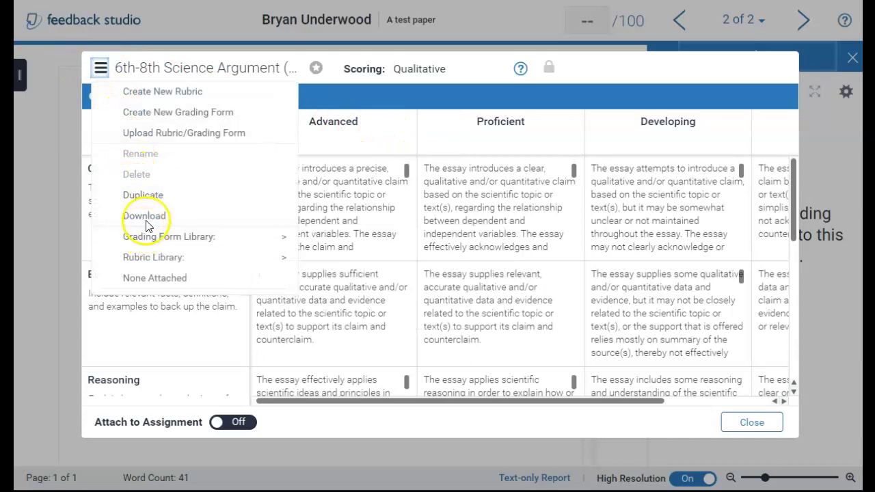
{"action": "left_click", "coordinate": [754, 423]}
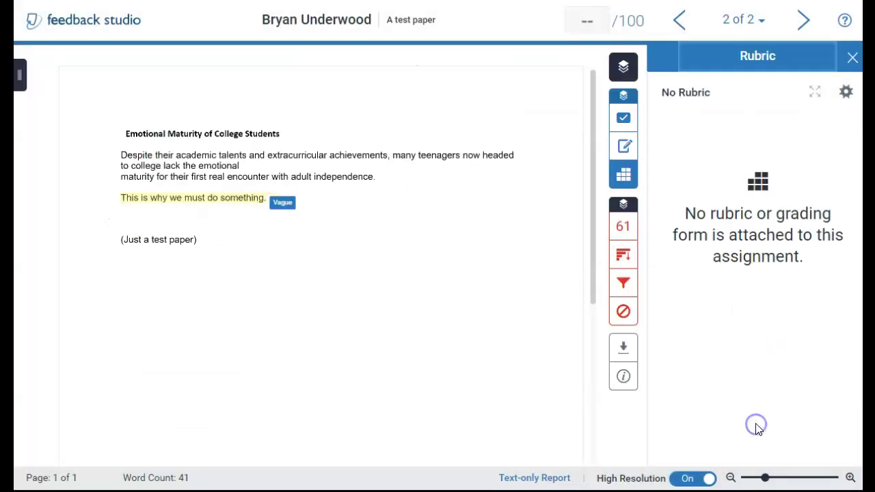
Turn on similarity highlights and preview the 61% davidsoncenter.com match in Match Overview.
{"action": "left_click", "coordinate": [619, 212]}
{"action": "left_click", "coordinate": [619, 208]}
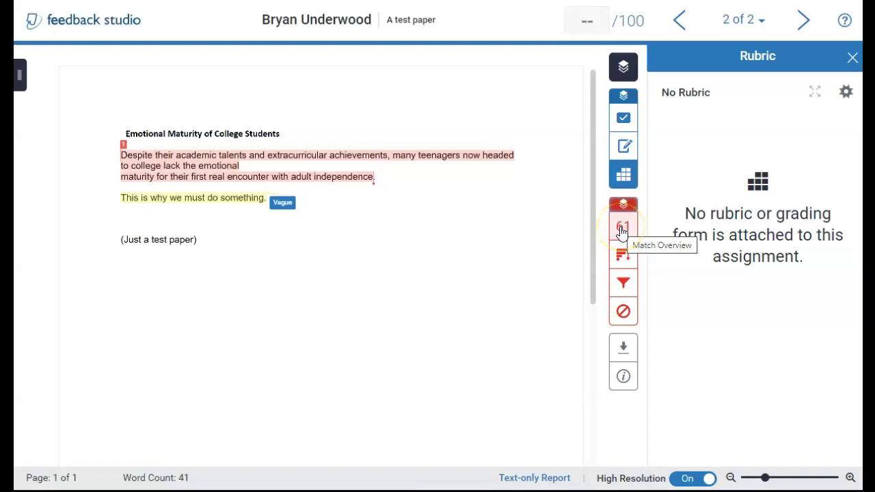
{"action": "left_click", "coordinate": [621, 231]}
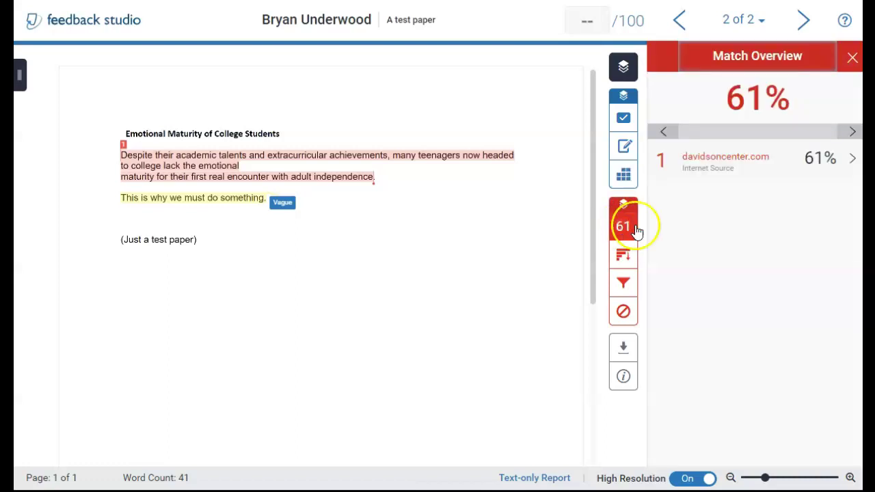
{"action": "left_click", "coordinate": [746, 158]}
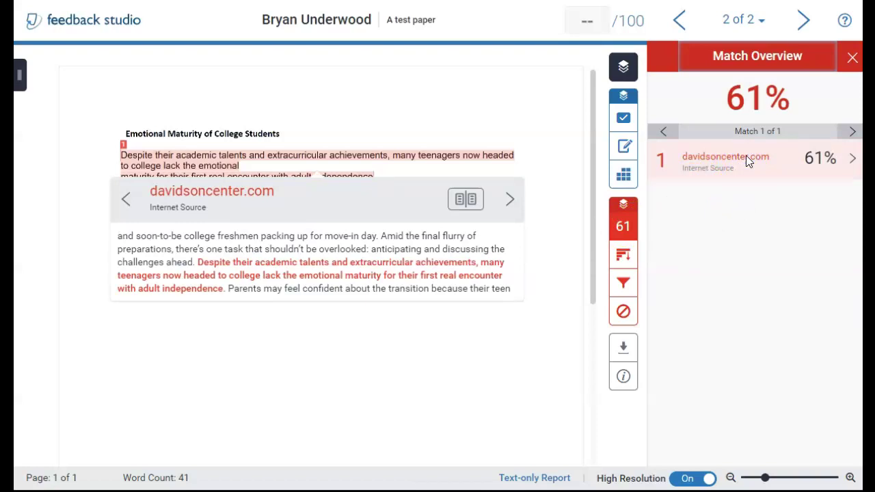
{"action": "left_click", "coordinate": [742, 158]}
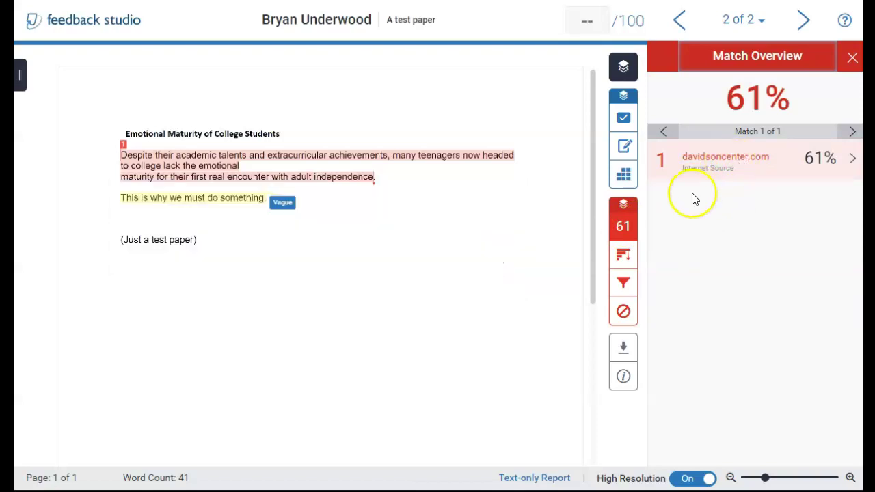
List all sources and preview the davidsoncenter.com and Florida Gulf Coast student-paper matches.
{"action": "left_click", "coordinate": [629, 263]}
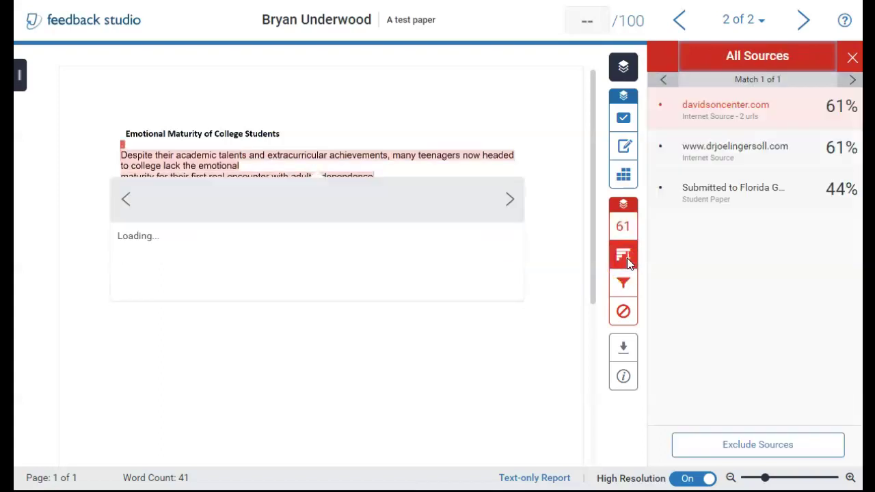
{"action": "left_click", "coordinate": [698, 115]}
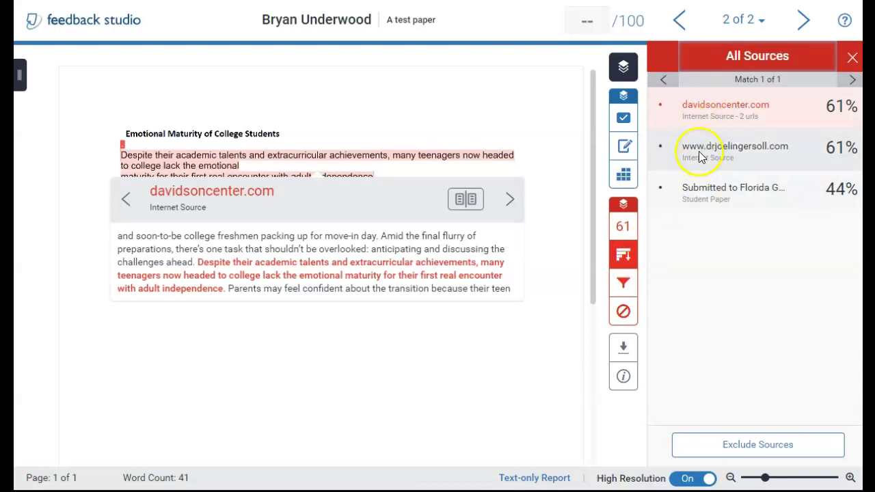
{"action": "left_click", "coordinate": [702, 189]}
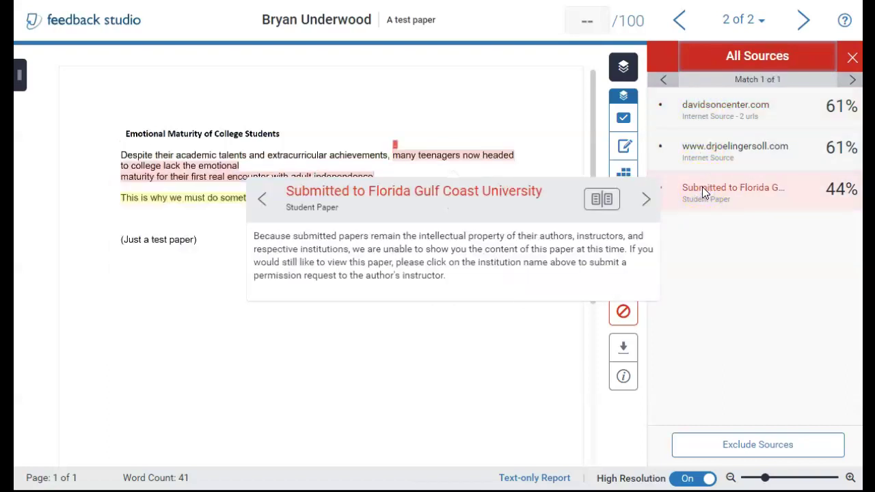
{"action": "left_click", "coordinate": [649, 242]}
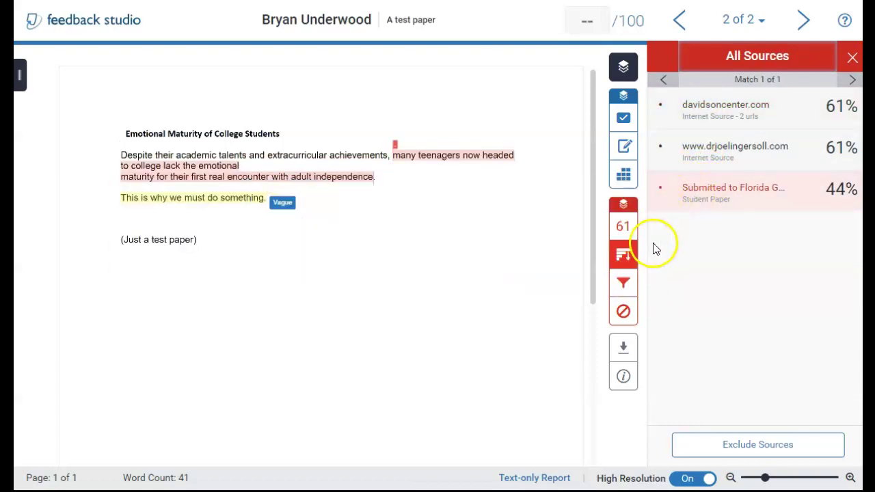
Exclude the 44% Florida Gulf Coast University student paper from the sources.
{"action": "left_click", "coordinate": [760, 447]}
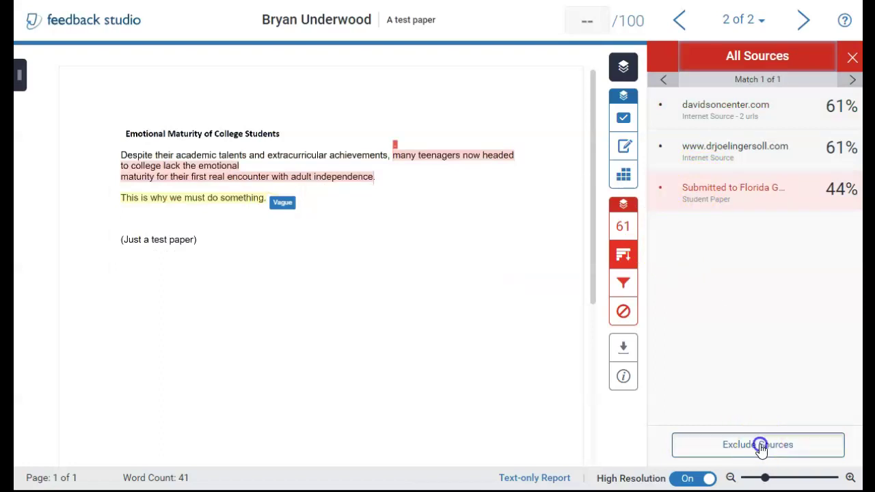
{"action": "left_click", "coordinate": [660, 192]}
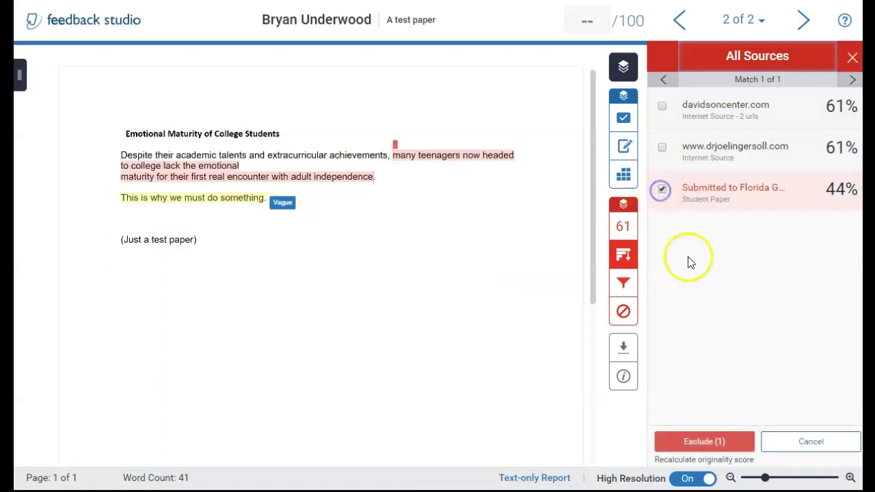
{"action": "left_click", "coordinate": [703, 442]}
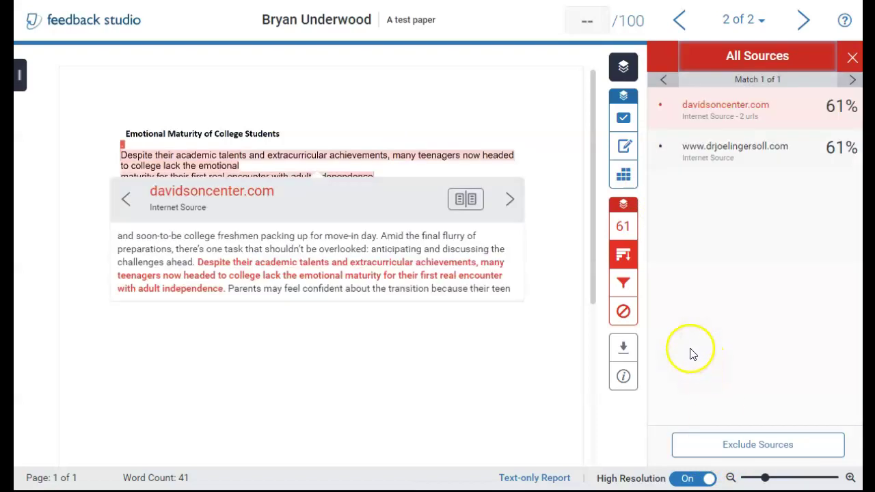
Restore the Florida Gulf Coast paper from the Filters' Excluded Sources list, leaving none excluded.
{"action": "left_click", "coordinate": [623, 285]}
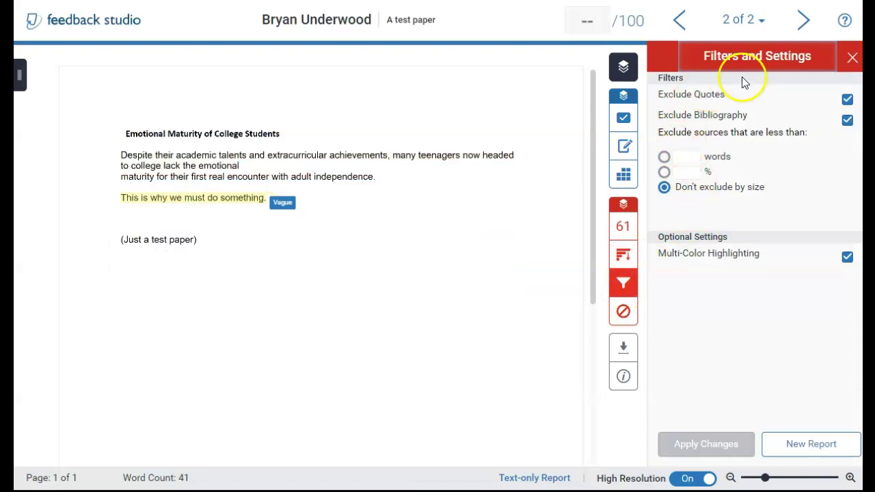
{"action": "left_click", "coordinate": [632, 314]}
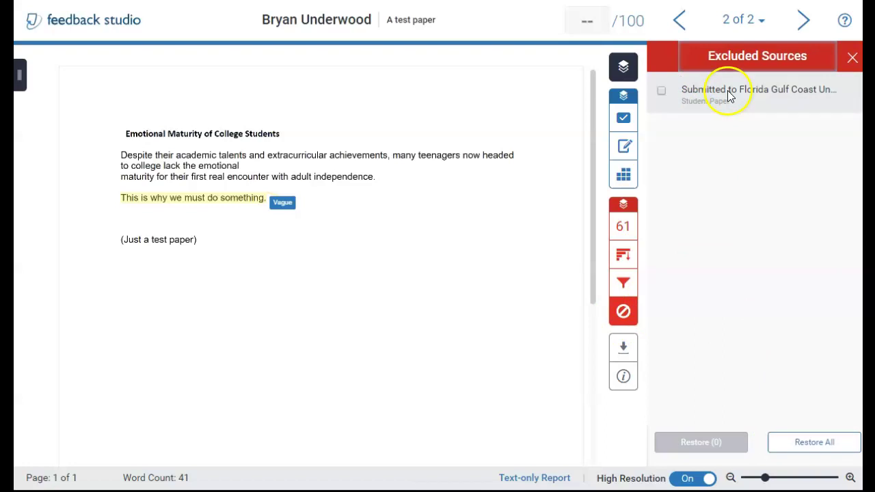
{"action": "left_click", "coordinate": [662, 93]}
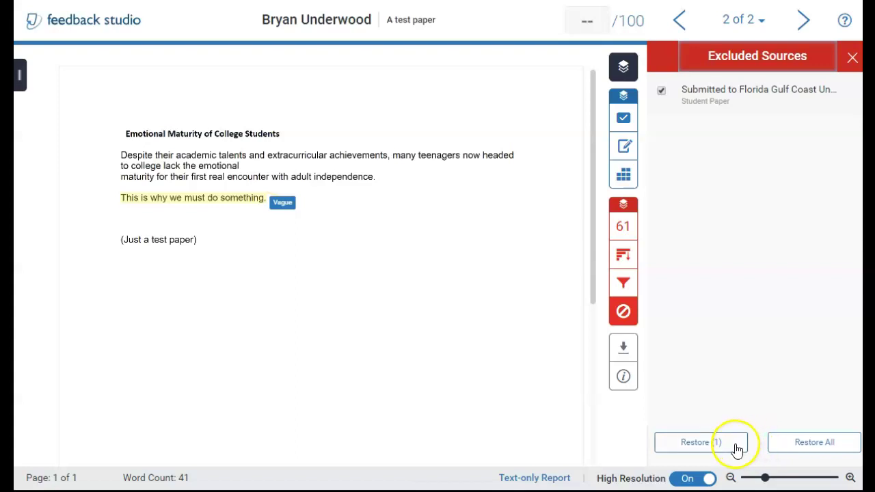
{"action": "left_click", "coordinate": [702, 444]}
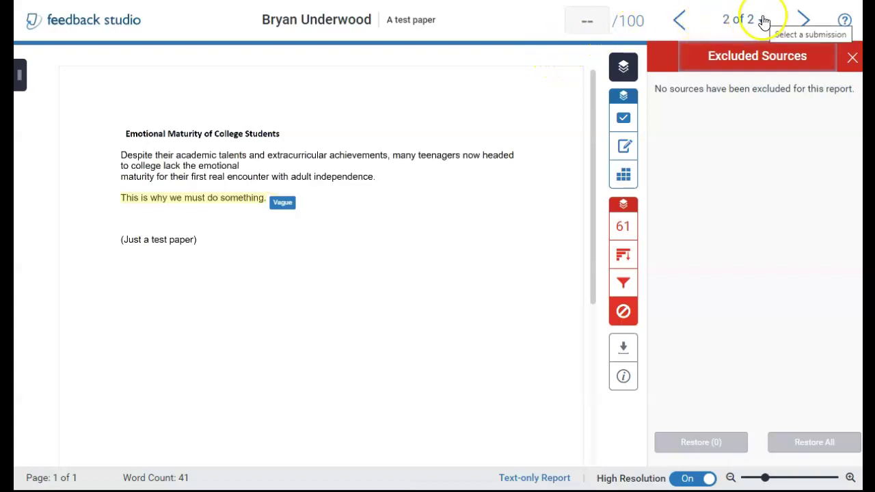
Enter and save a grade of 85 out of 100 for the test paper.
{"action": "left_click", "coordinate": [581, 24]}
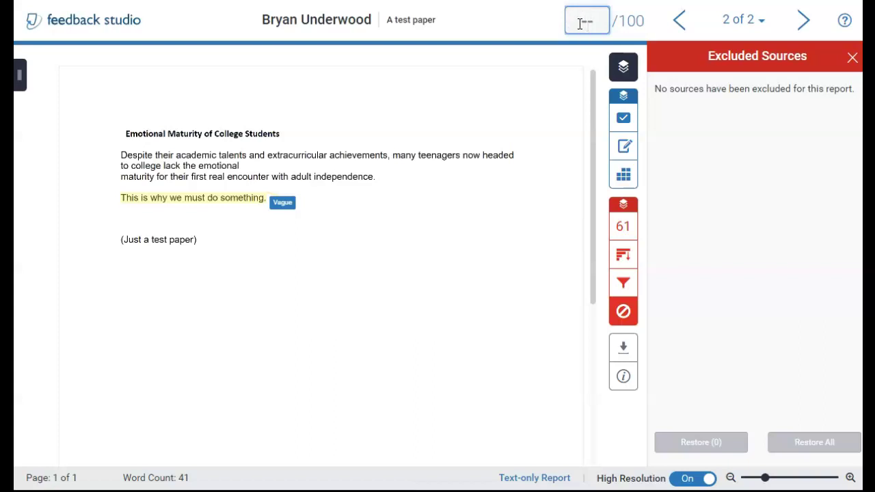
{"action": "type", "text": "85"}
{"action": "left_click", "coordinate": [561, 96]}
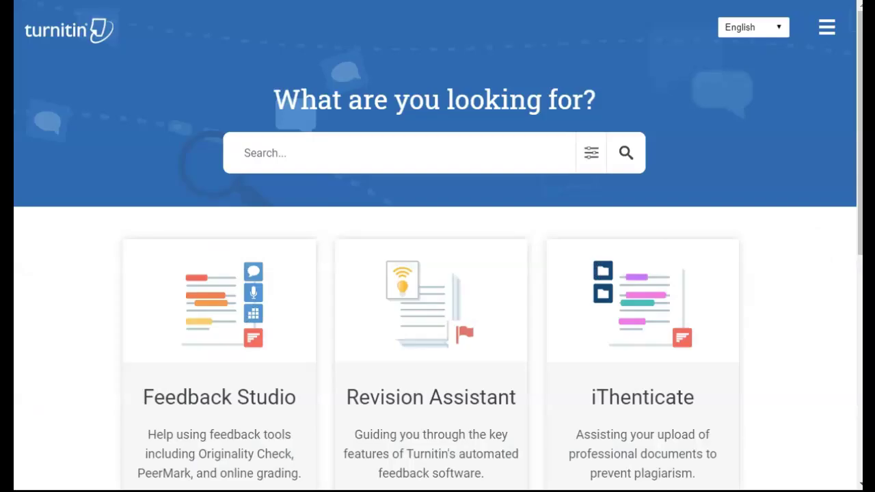
{"action": "scroll", "coordinate": [656, 205], "scroll_direction": "down", "scroll_amount": 5}
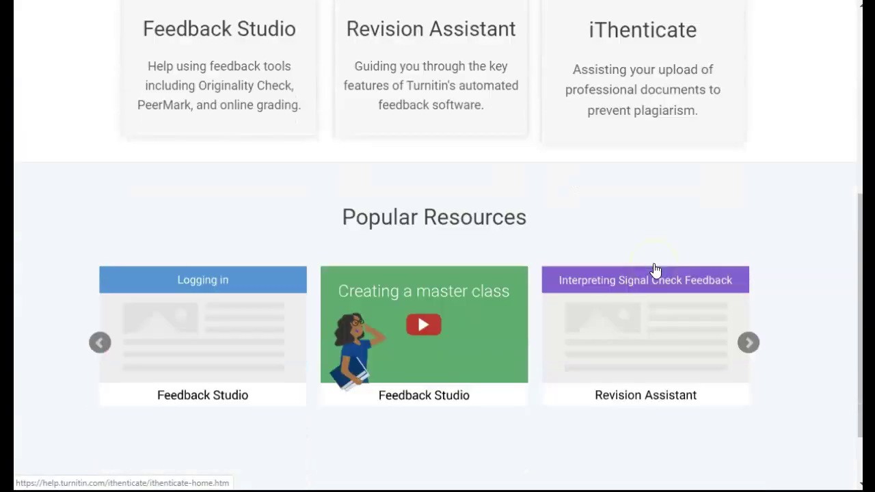
{"action": "scroll", "coordinate": [654, 269], "scroll_direction": "down", "scroll_amount": 2}
{"action": "scroll", "coordinate": [655, 270], "scroll_direction": "up", "scroll_amount": 6}
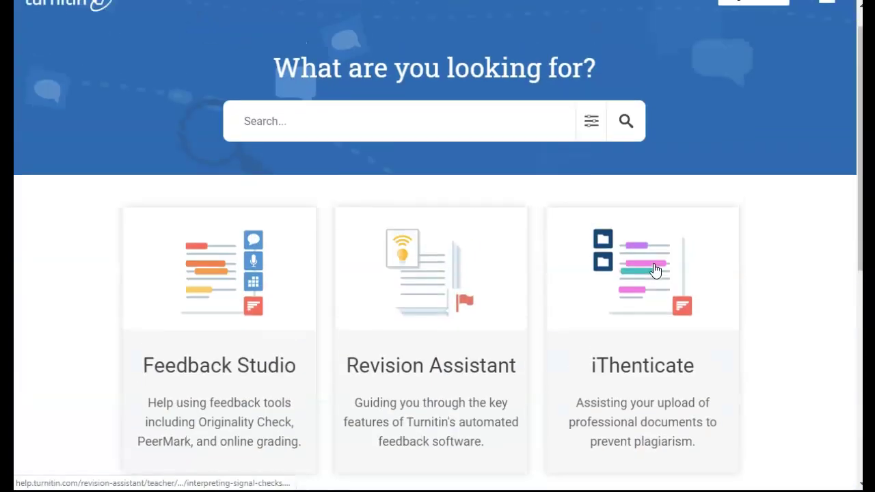
{"action": "scroll", "coordinate": [655, 270], "scroll_direction": "up", "scroll_amount": 1}
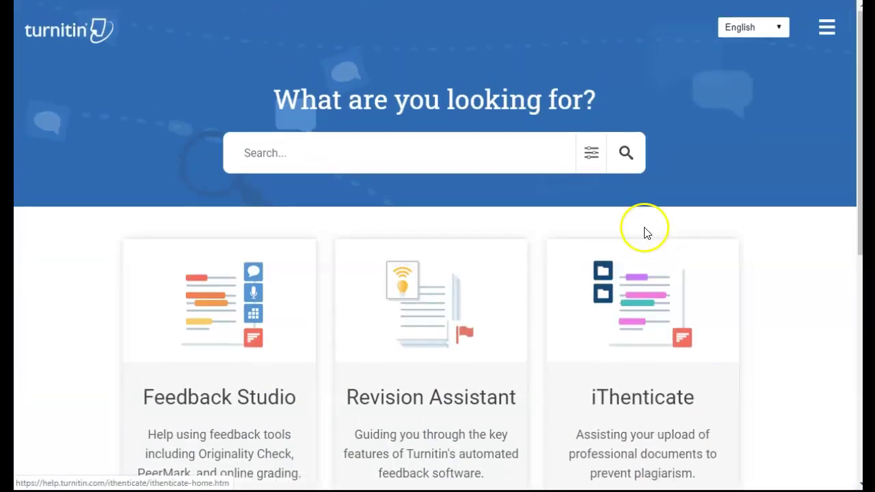